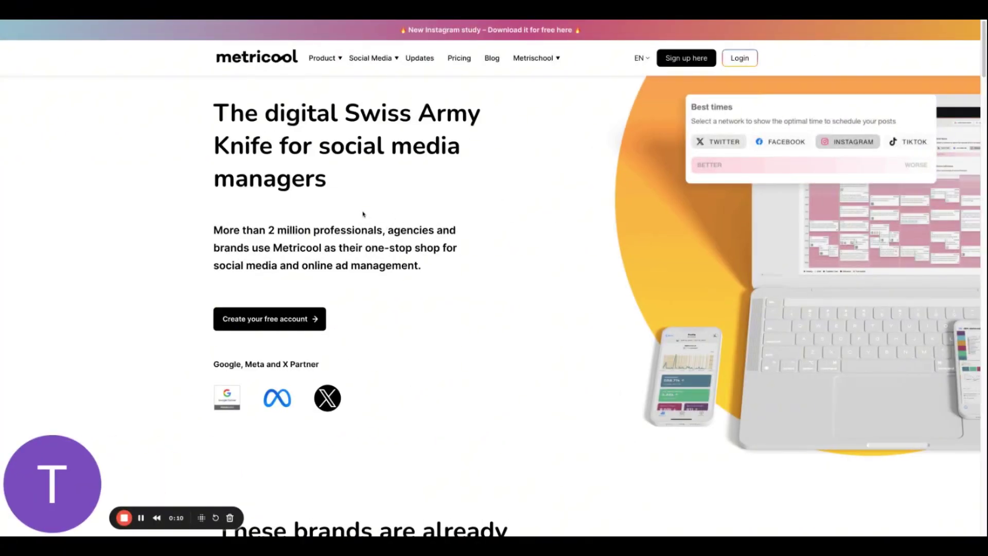
- Open the 2024 Instagram Study article, read through it, and return to the Metricool homepage tab
{"action": "scroll", "coordinate": [363, 214], "scroll_direction": "down", "scroll_amount": 1}
{"action": "scroll", "coordinate": [363, 214], "scroll_direction": "up", "scroll_amount": 1}
{"action": "left_click", "coordinate": [304, 21]}
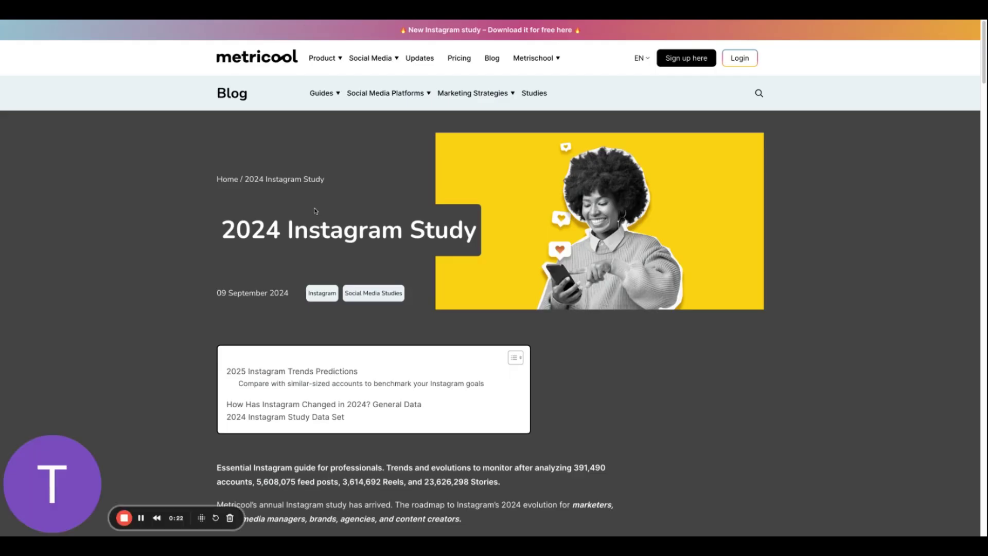
{"action": "scroll", "coordinate": [305, 228], "scroll_direction": "down", "scroll_amount": 10}
{"action": "scroll", "coordinate": [307, 201], "scroll_direction": "up", "scroll_amount": 8}
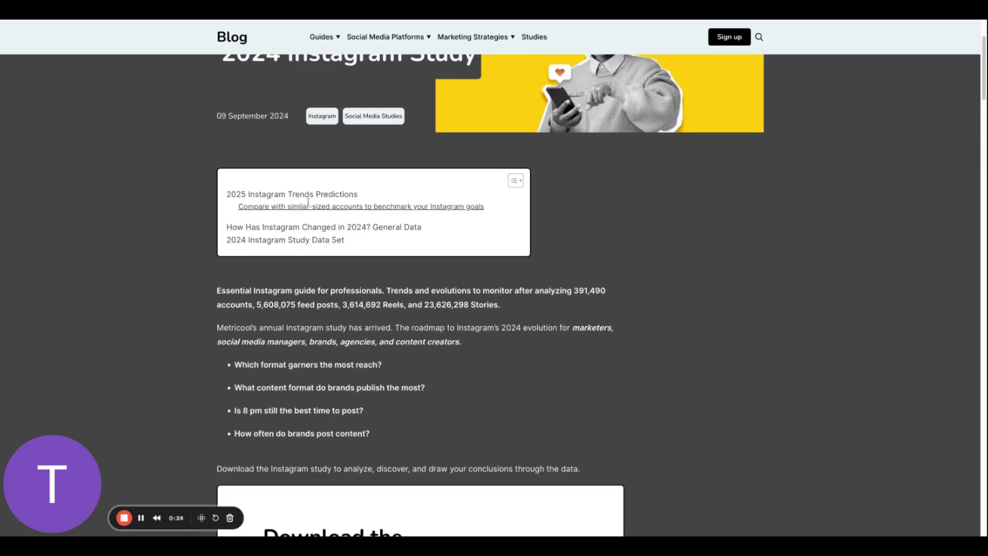
{"action": "scroll", "coordinate": [308, 201], "scroll_direction": "down", "scroll_amount": 7}
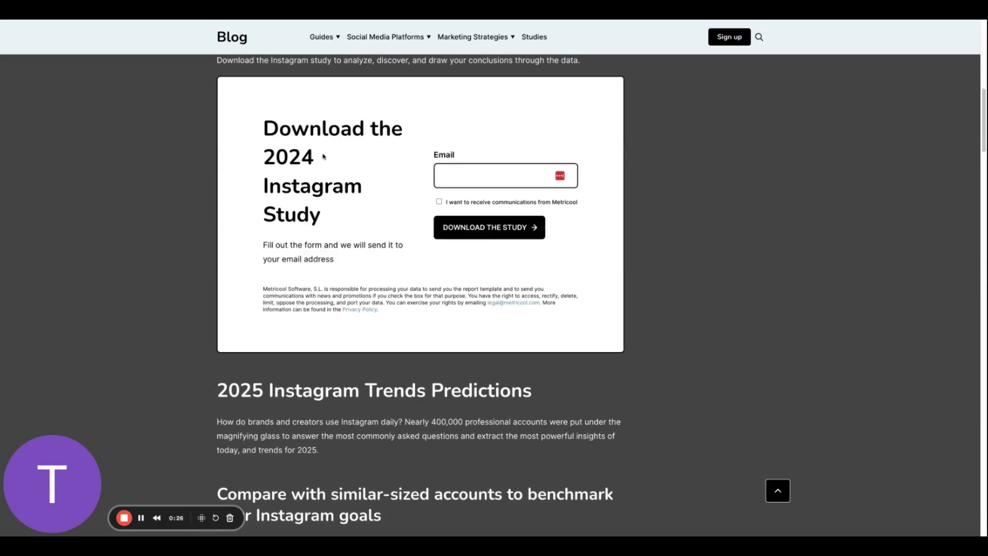
{"action": "scroll", "coordinate": [329, 161], "scroll_direction": "down", "scroll_amount": 4}
{"action": "scroll", "coordinate": [334, 166], "scroll_direction": "down", "scroll_amount": 5}
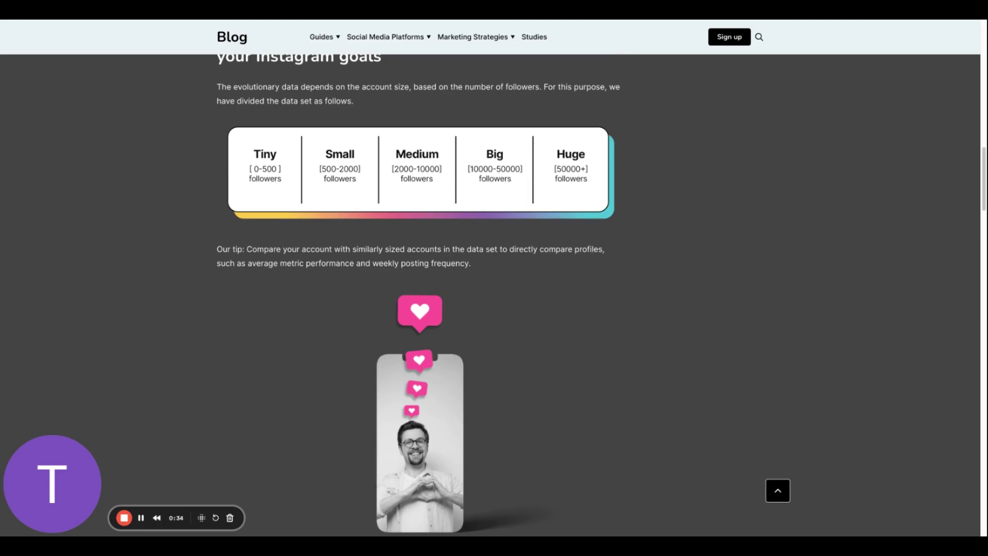
{"action": "key", "text": "ctrl+Tab"}
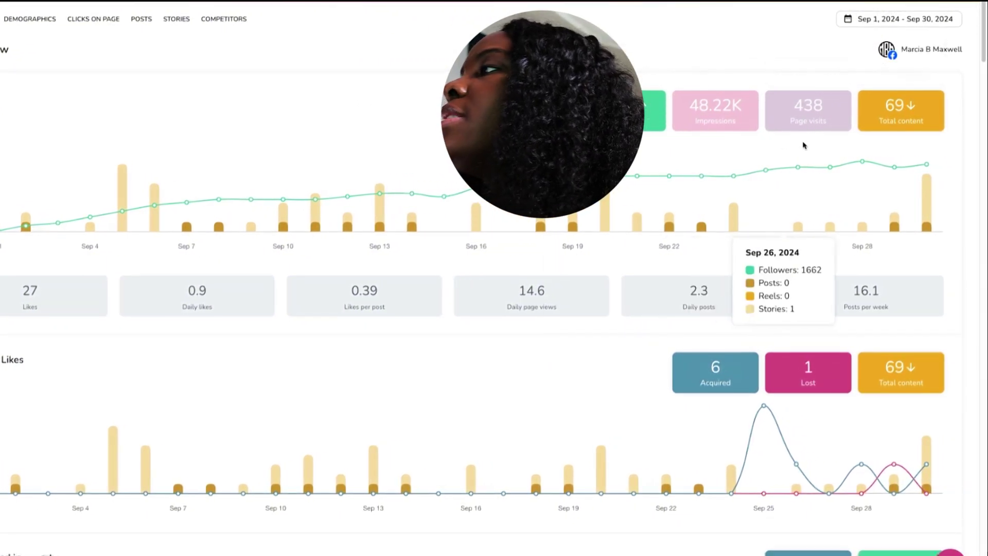
- Scroll down the September 2024 Facebook dashboard to the stories table
{"action": "scroll", "coordinate": [190, 288], "scroll_direction": "down", "scroll_amount": 7}
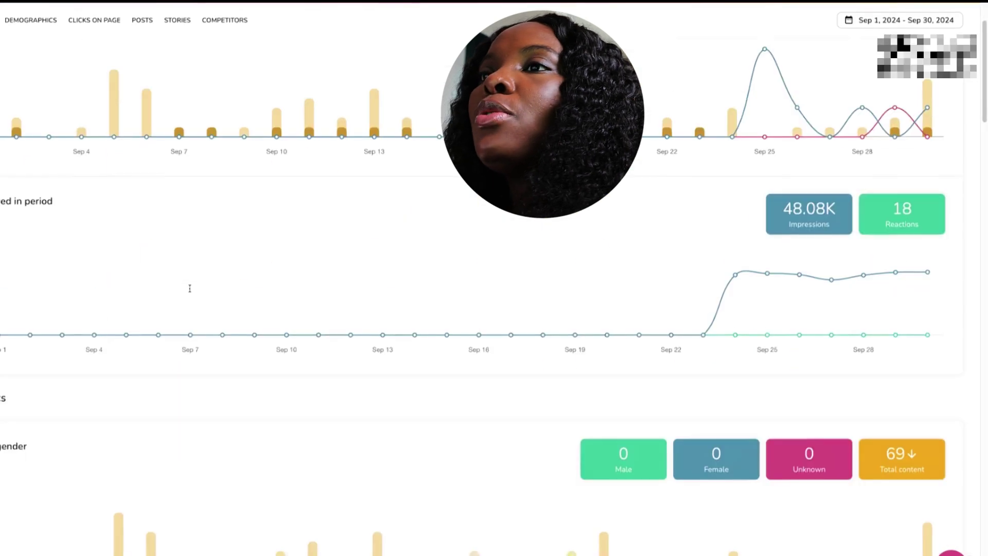
{"action": "scroll", "coordinate": [190, 288], "scroll_direction": "down", "scroll_amount": 14}
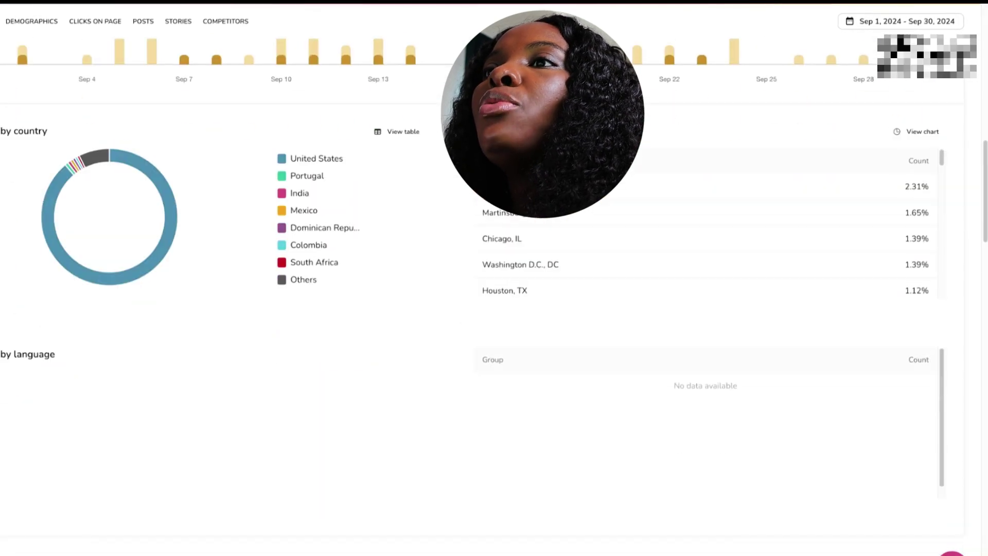
{"action": "scroll", "coordinate": [494, 288], "scroll_direction": "down", "scroll_amount": 15}
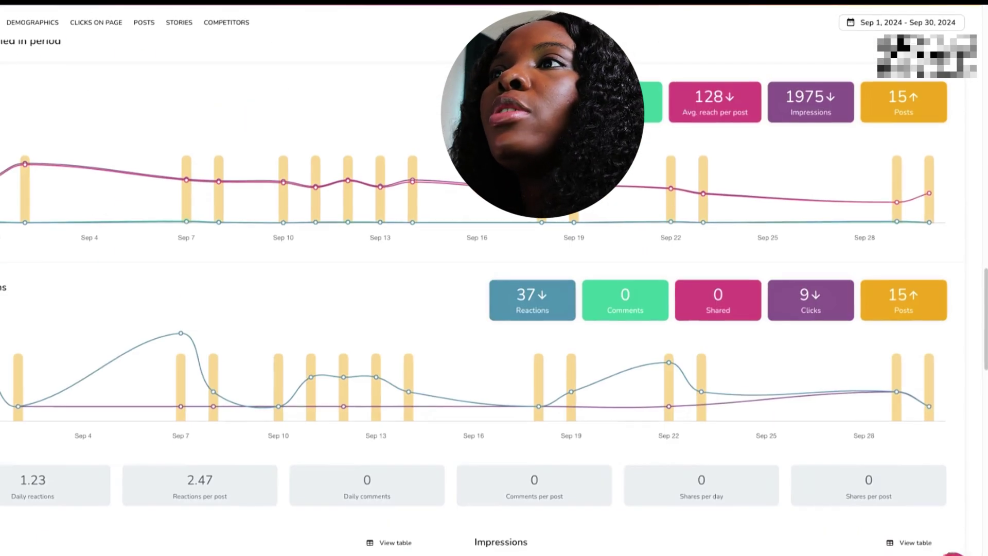
{"action": "scroll", "coordinate": [494, 288], "scroll_direction": "down", "scroll_amount": 20}
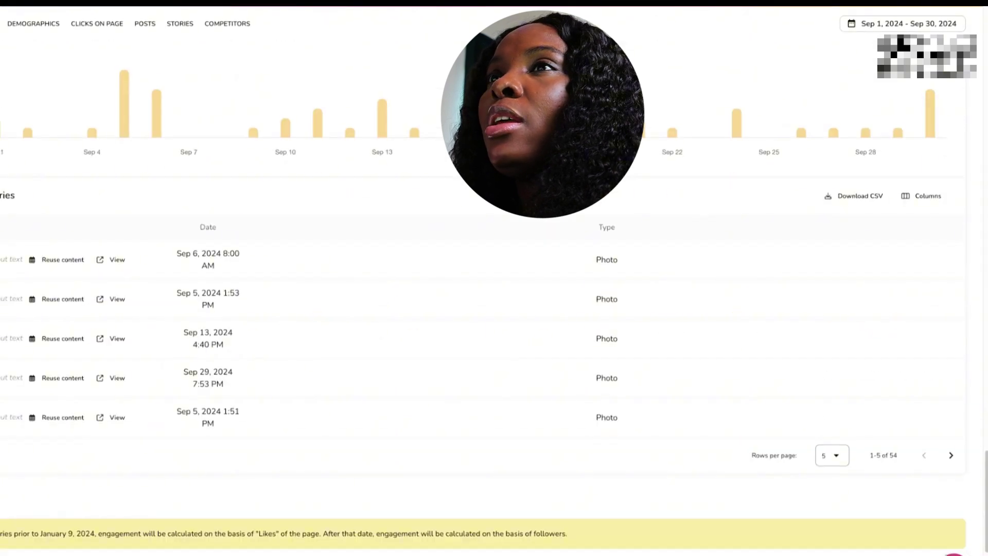
{"action": "scroll", "coordinate": [494, 288], "scroll_direction": "down", "scroll_amount": 5}
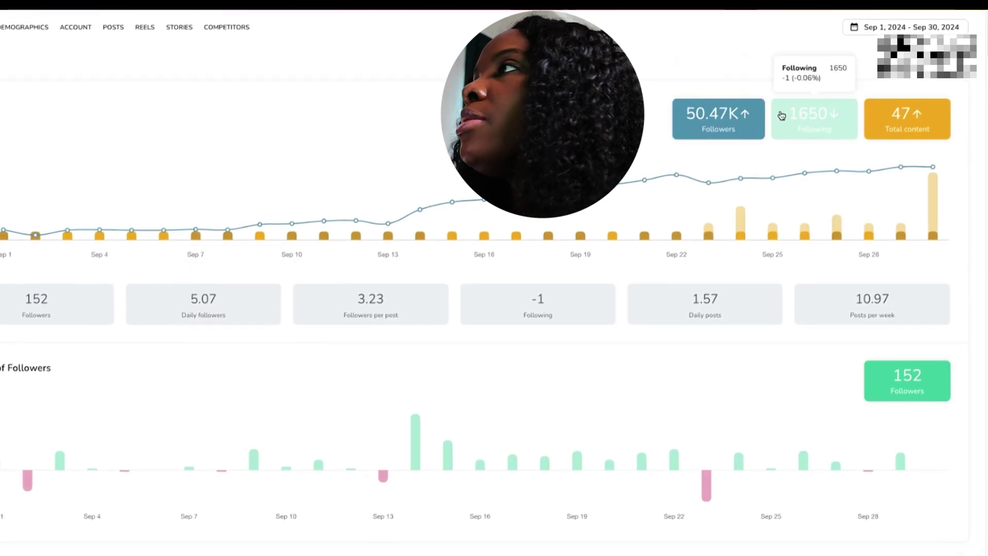
{"action": "mouse_move", "coordinate": [735, 81]}
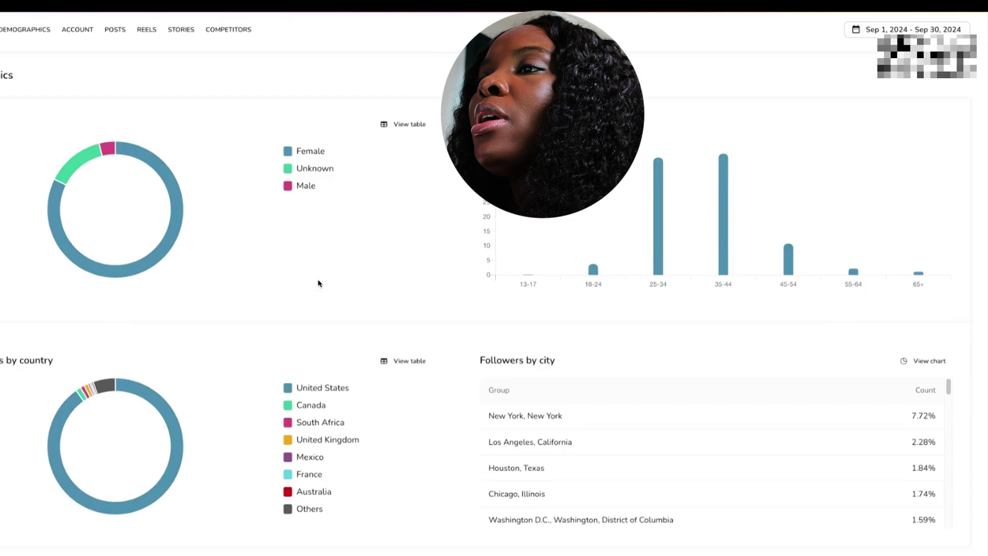
{"action": "scroll", "coordinate": [320, 281], "scroll_direction": "down", "scroll_amount": 2}
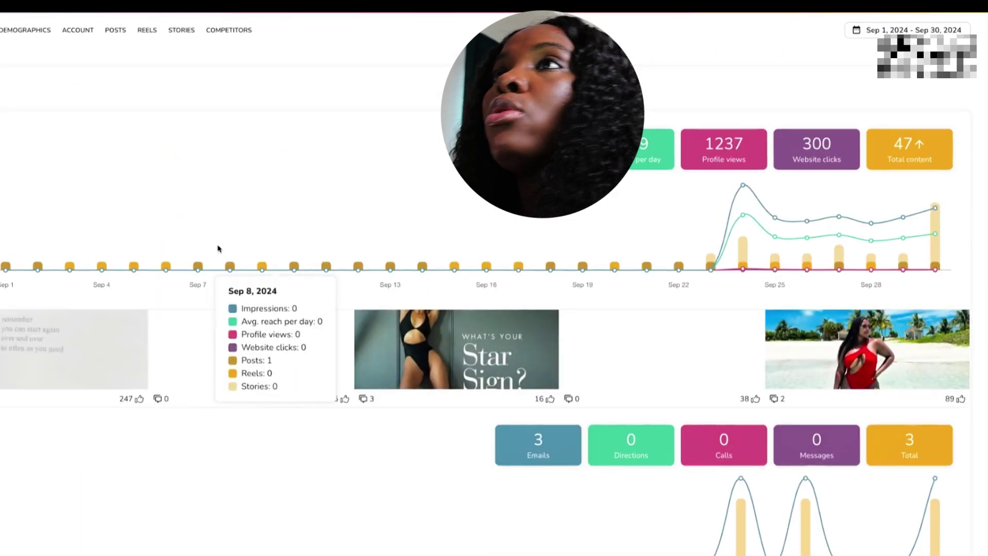
{"action": "scroll", "coordinate": [216, 258], "scroll_direction": "down", "scroll_amount": 5}
{"action": "scroll", "coordinate": [215, 266], "scroll_direction": "up", "scroll_amount": 2}
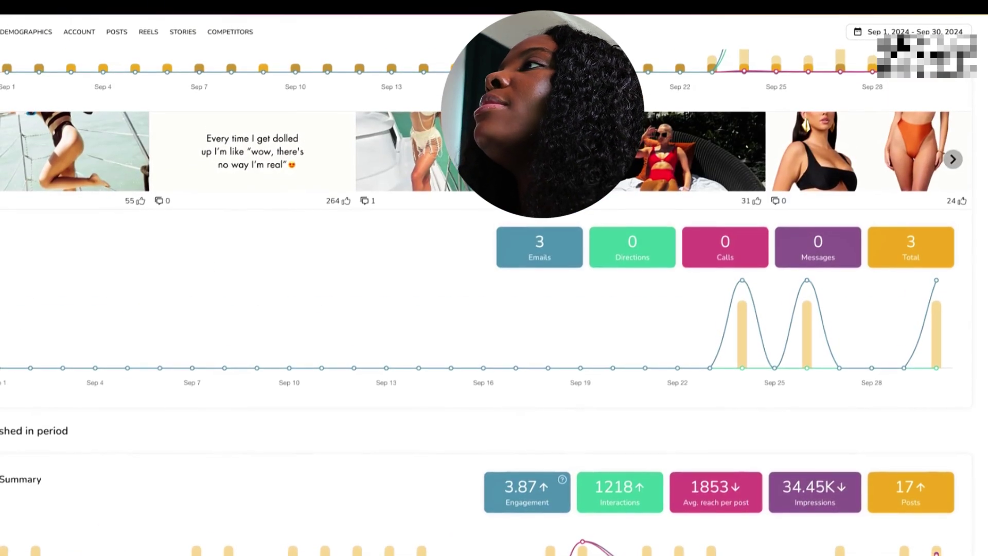
{"action": "scroll", "coordinate": [133, 293], "scroll_direction": "down", "scroll_amount": 5}
{"action": "scroll", "coordinate": [132, 293], "scroll_direction": "down", "scroll_amount": 8}
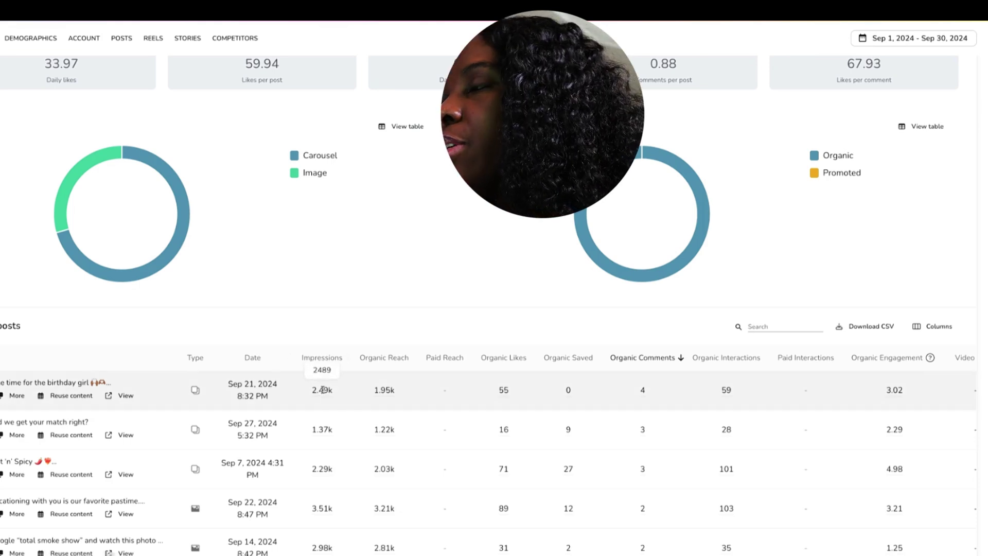
{"action": "scroll", "coordinate": [375, 278], "scroll_direction": "down", "scroll_amount": 3}
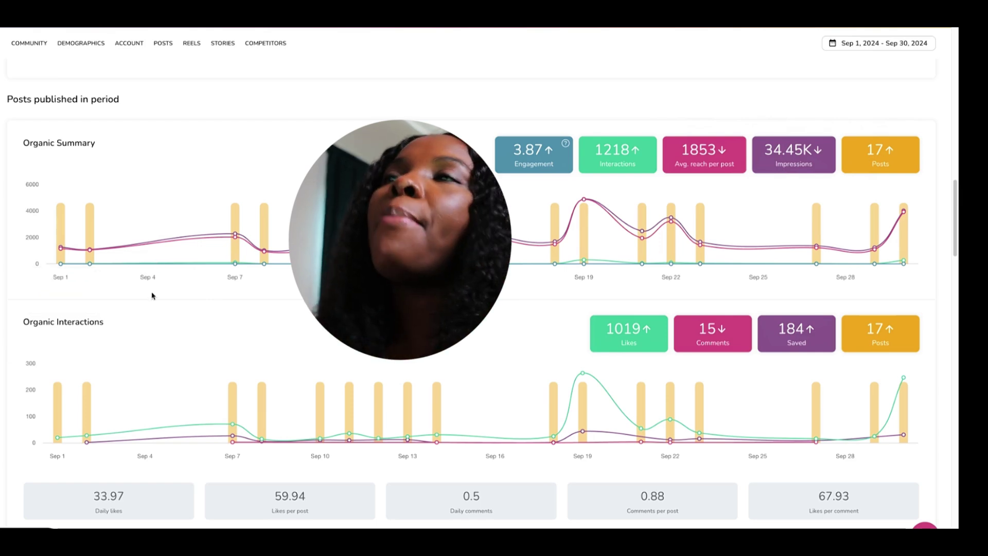
{"action": "scroll", "coordinate": [143, 342], "scroll_direction": "up", "scroll_amount": 15}
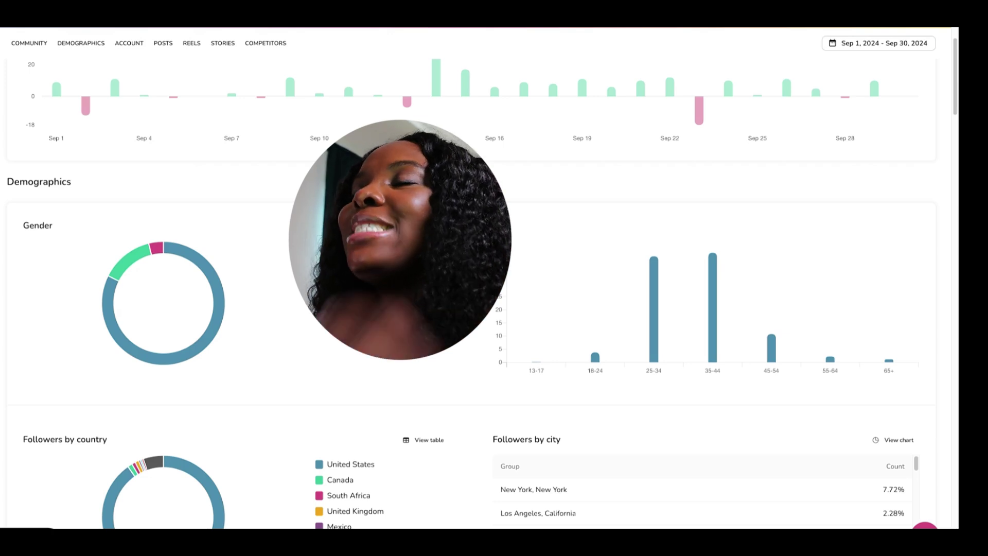
{"action": "scroll", "coordinate": [494, 278], "scroll_direction": "down", "scroll_amount": 12}
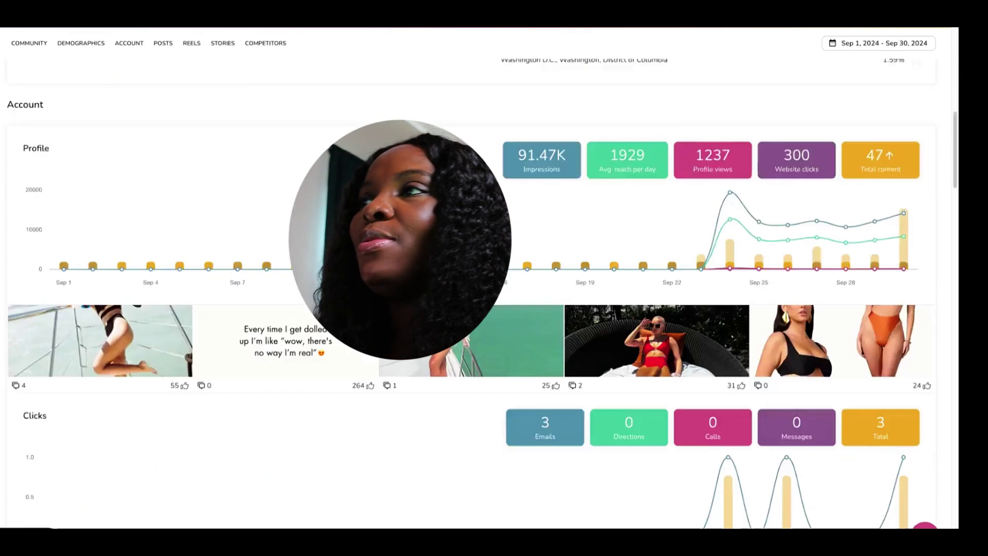
{"action": "scroll", "coordinate": [494, 278], "scroll_direction": "down", "scroll_amount": 8}
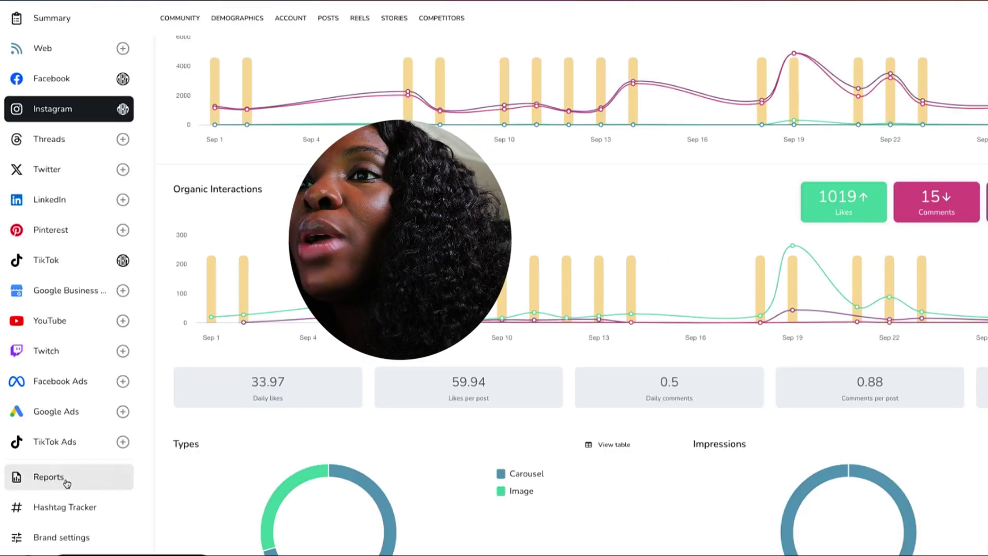
- On the Reports page, check the saved template list, then start a new template
{"action": "left_click", "coordinate": [65, 481]}
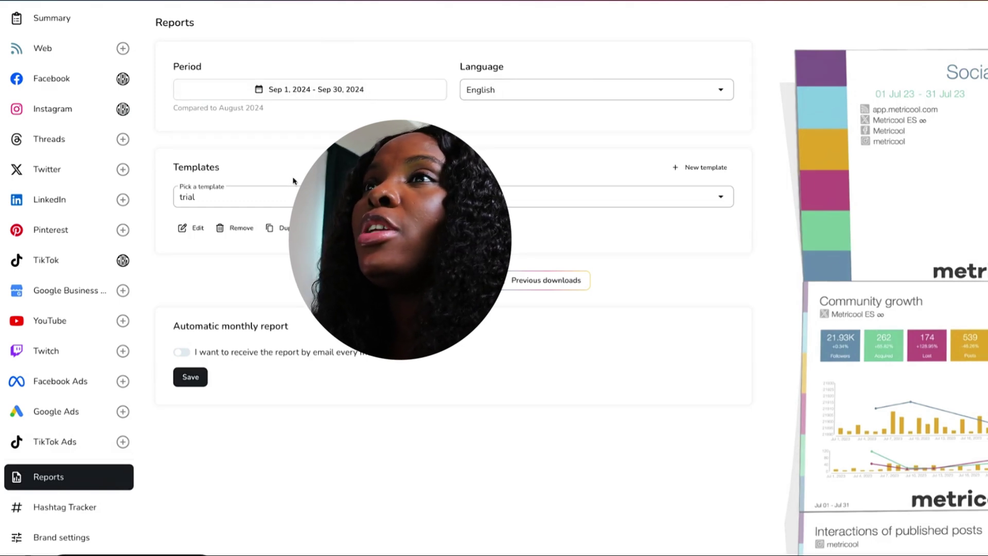
{"action": "left_click", "coordinate": [214, 198]}
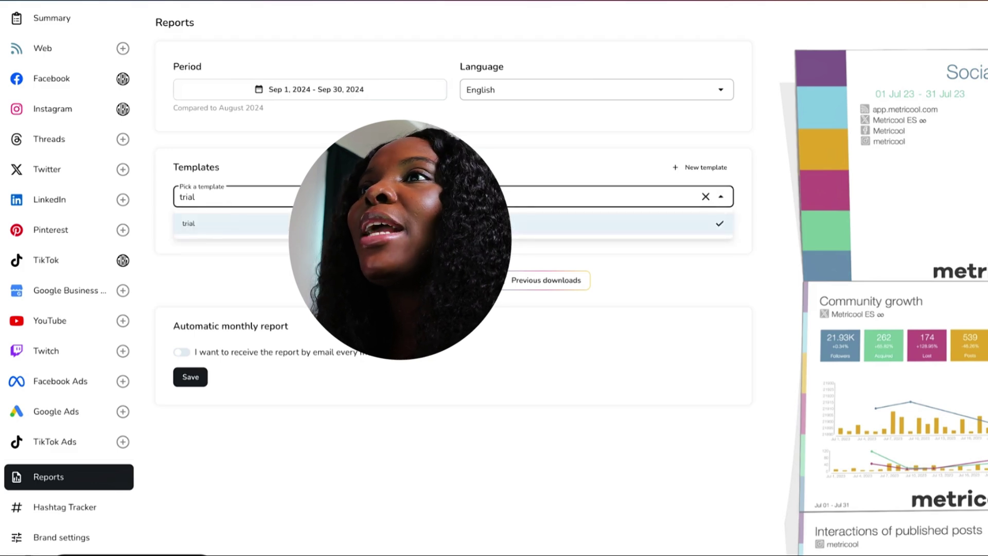
{"action": "left_click", "coordinate": [660, 166]}
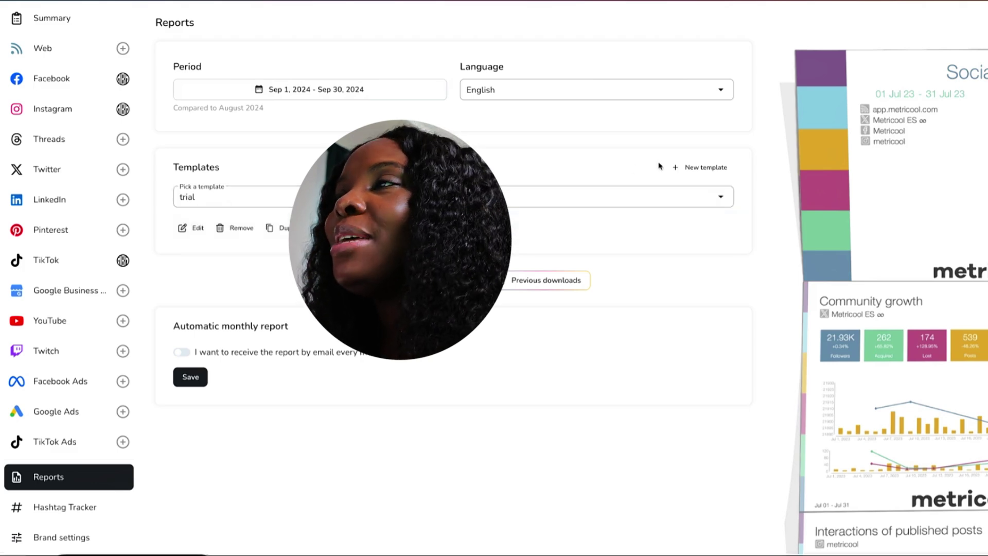
{"action": "left_click", "coordinate": [686, 169]}
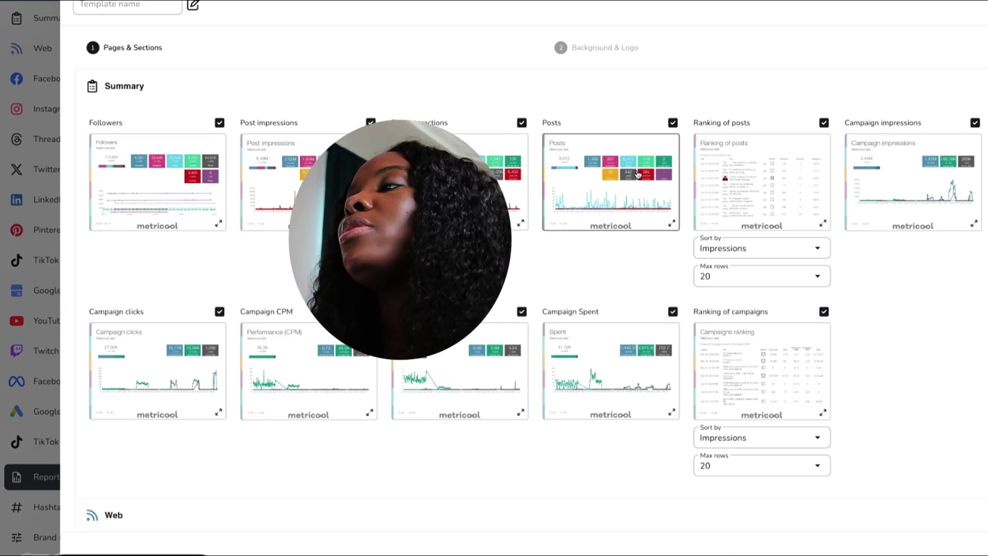
- Scroll past the Pages & Sections options and advance to the Background & Logo step
{"action": "scroll", "coordinate": [604, 184], "scroll_direction": "down", "scroll_amount": 12}
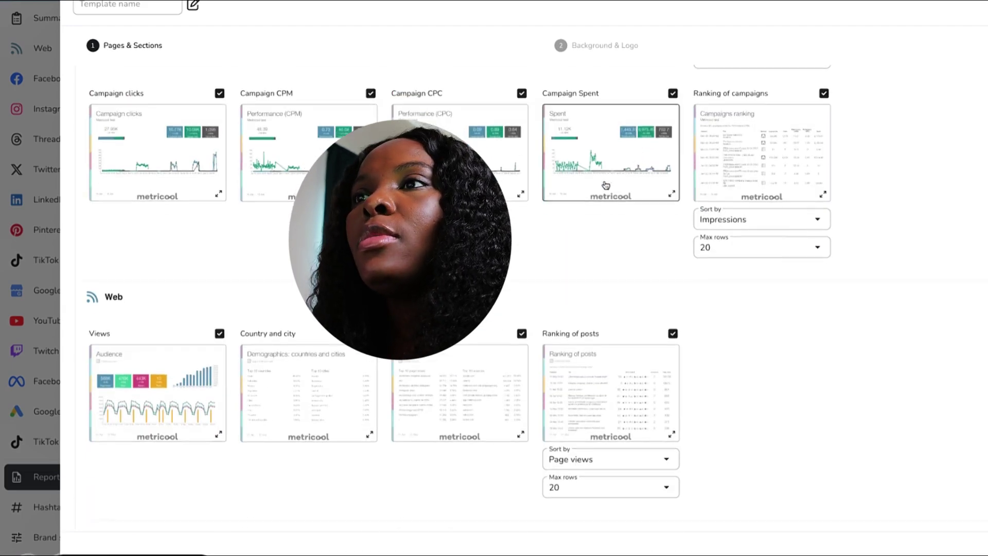
{"action": "scroll", "coordinate": [605, 184], "scroll_direction": "down", "scroll_amount": 8}
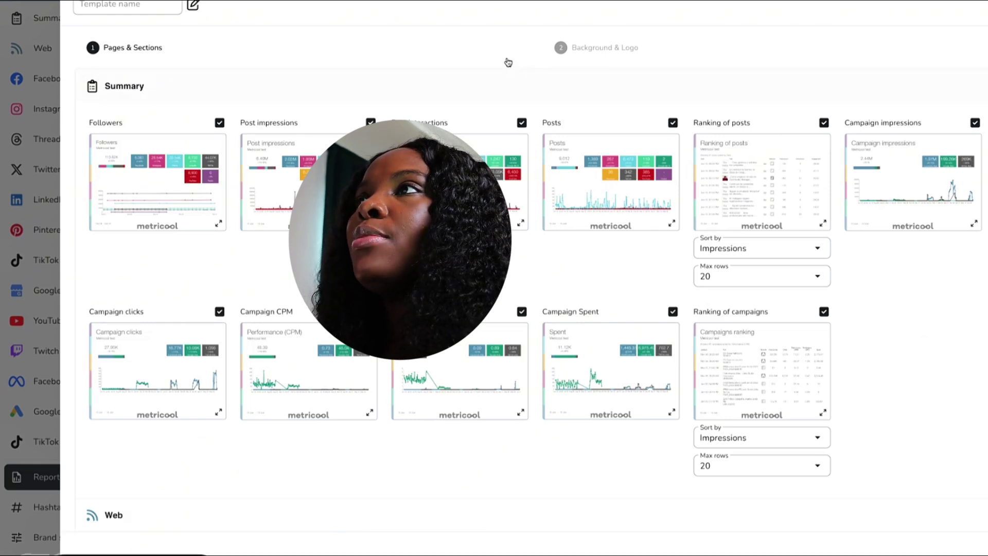
{"action": "left_click", "coordinate": [567, 51]}
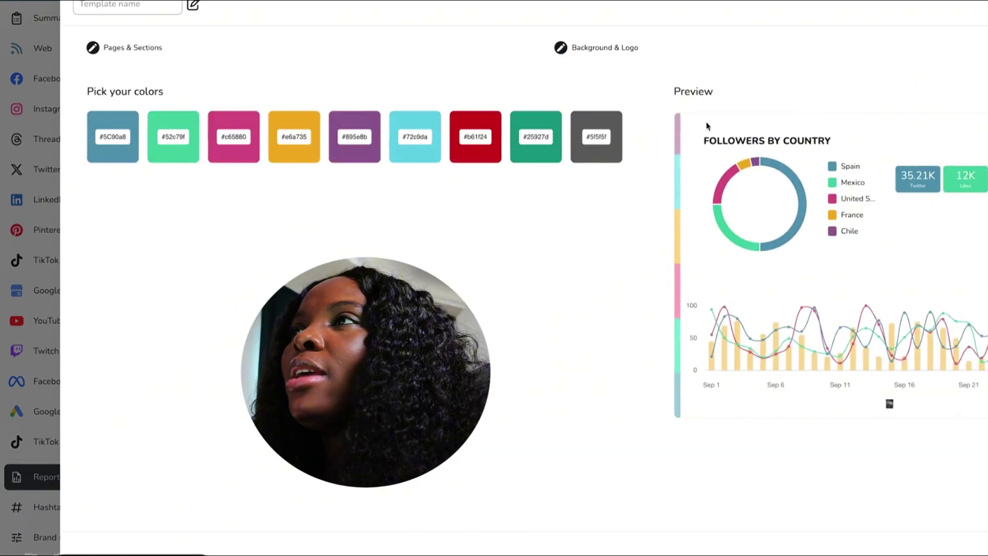
- Change the first palette blue to #165775 and the orange to brown #77581F
{"action": "left_click", "coordinate": [113, 143]}
{"action": "left_click", "coordinate": [220, 156]}
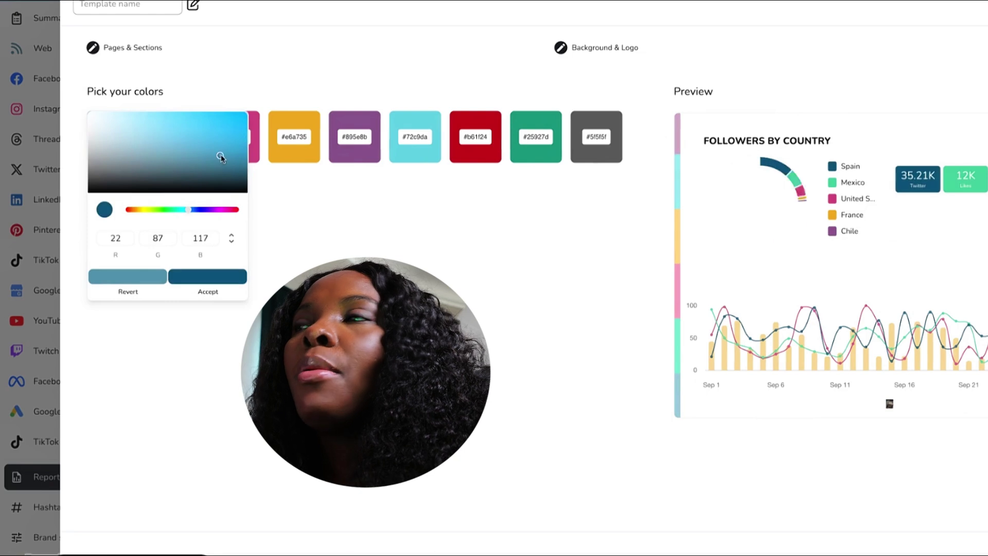
{"action": "left_click", "coordinate": [288, 140]}
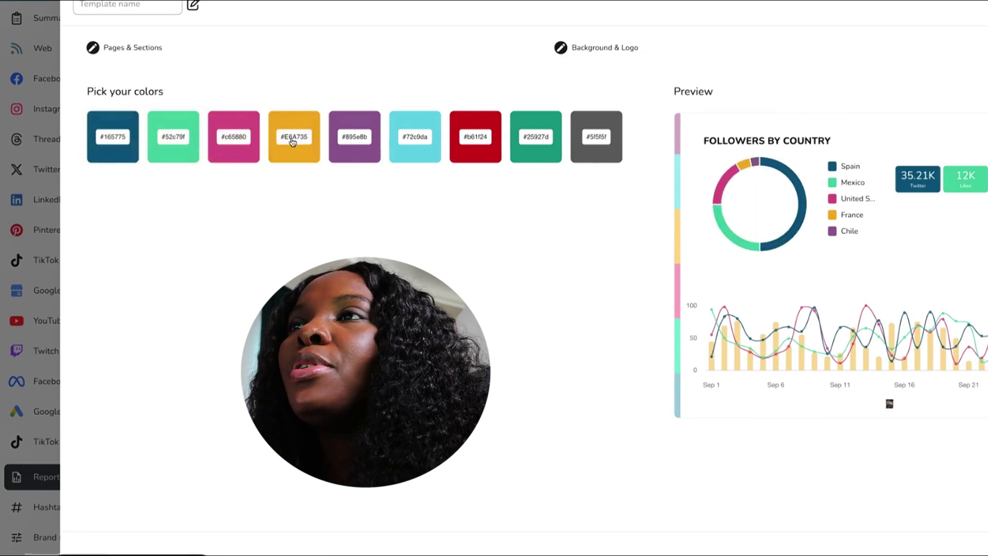
{"action": "left_click", "coordinate": [287, 135]}
{"action": "left_click", "coordinate": [207, 154]}
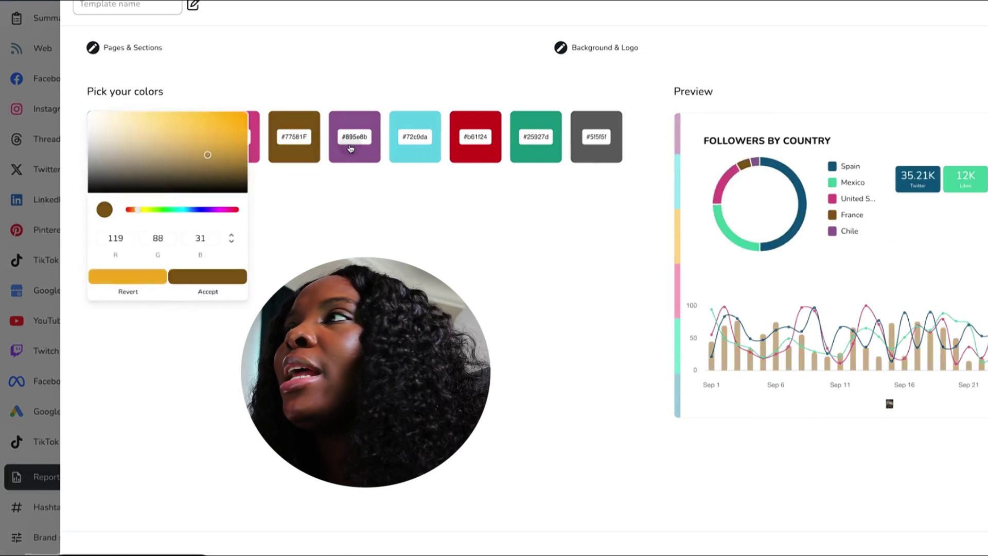
{"action": "left_click", "coordinate": [350, 153]}
- Change the purple swatch to #A864AC and the green to #86D1B7
{"action": "left_click", "coordinate": [358, 154]}
{"action": "left_click", "coordinate": [194, 123]}
{"action": "left_click", "coordinate": [205, 286]}
{"action": "left_click", "coordinate": [180, 133]}
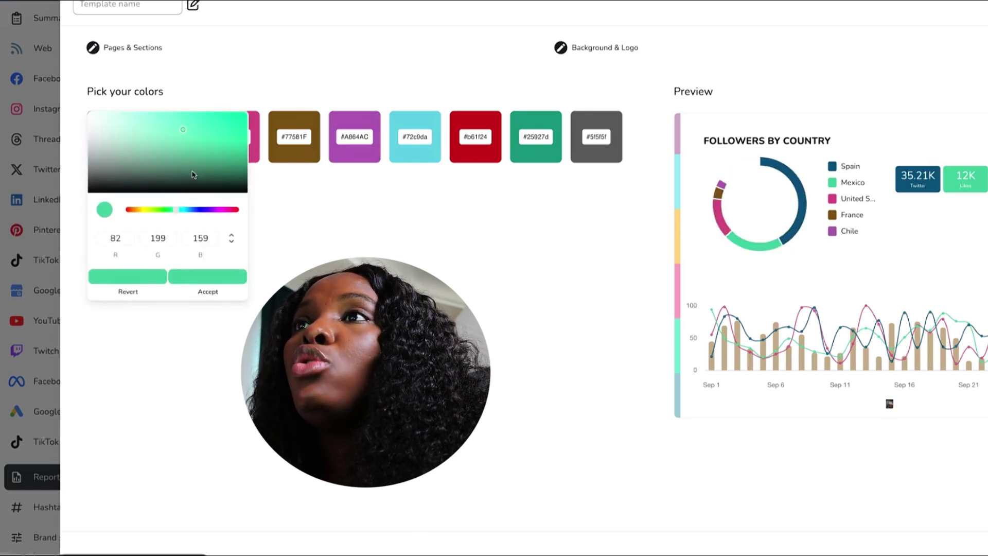
{"action": "left_click", "coordinate": [148, 127]}
{"action": "left_click", "coordinate": [452, 76]}
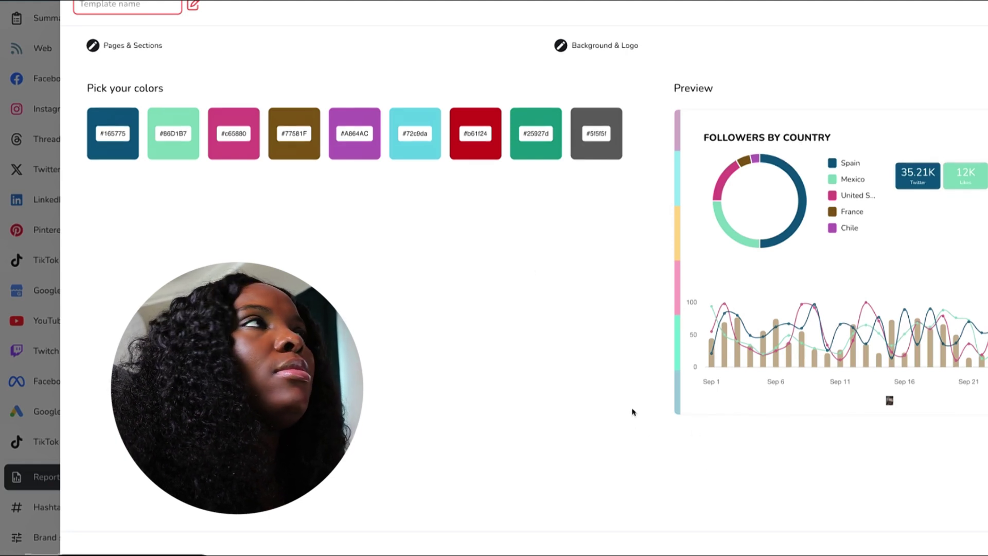
- Enter 'client report' as the template name
{"action": "left_click", "coordinate": [136, 6]}
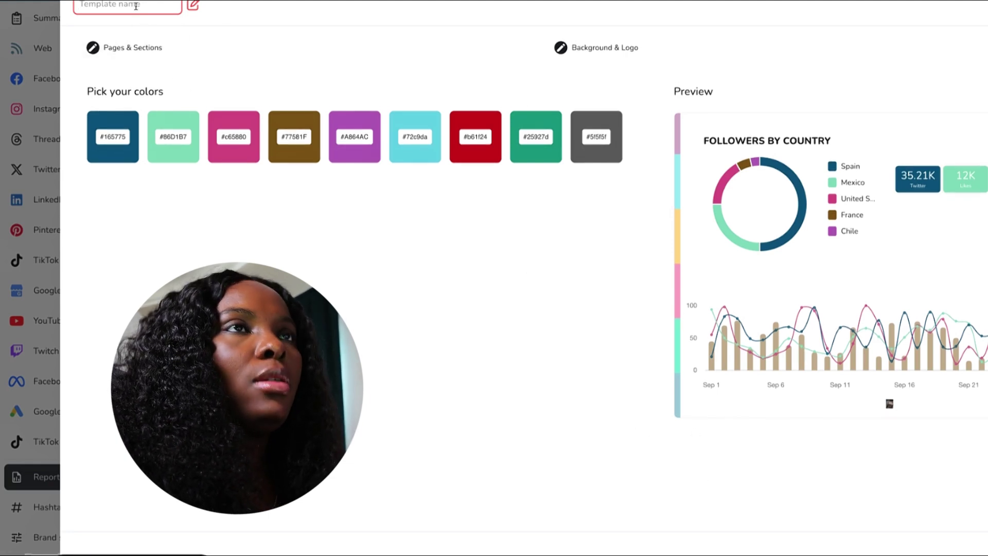
{"action": "type", "text": "re"}
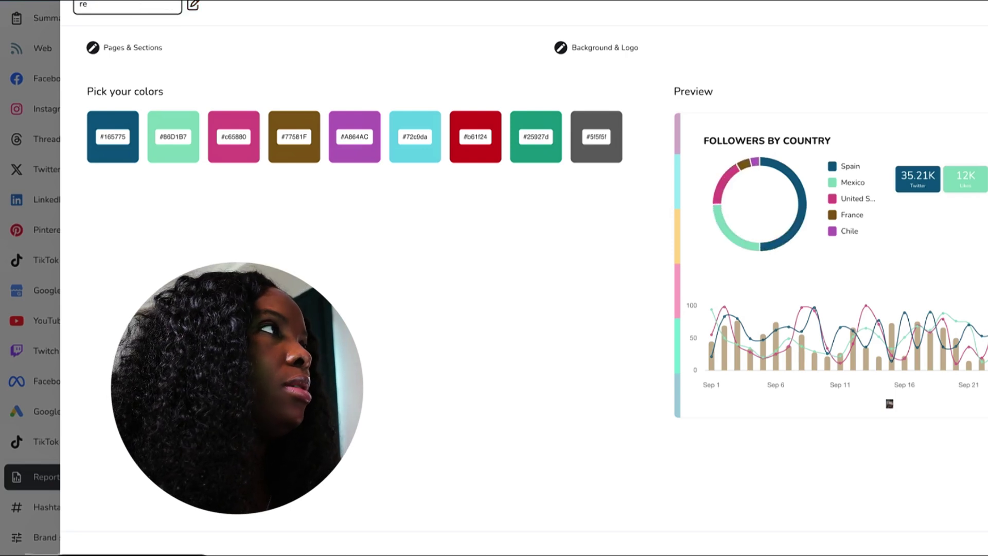
{"action": "type", "text": "port"}
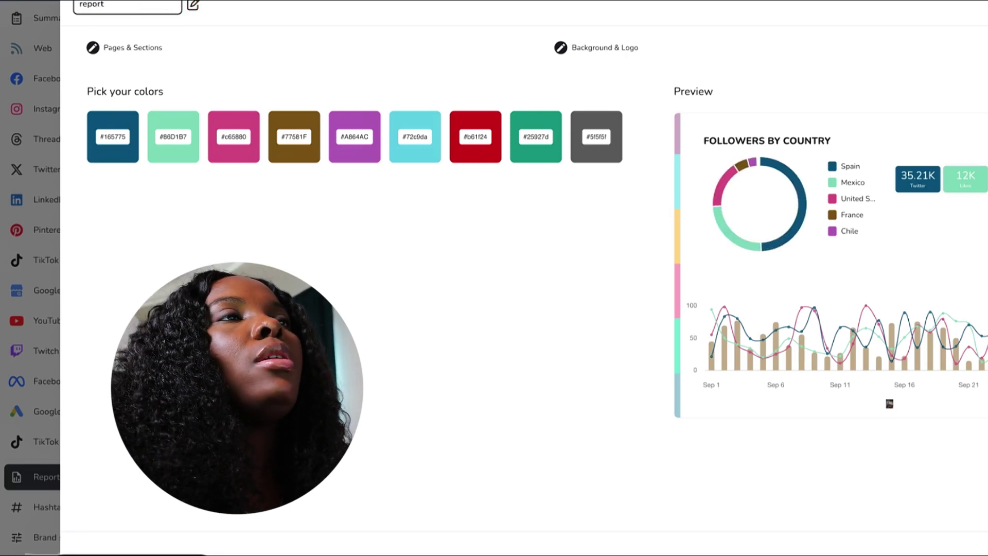
{"action": "left_click_drag", "start_coordinate": [125, 6], "coordinate": [67, 9]}
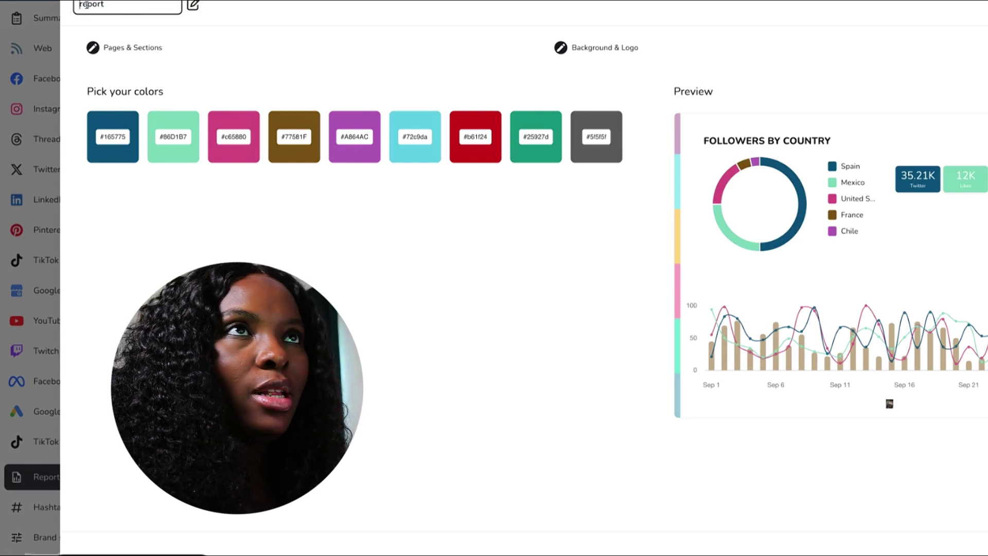
{"action": "type", "text": "clie"}
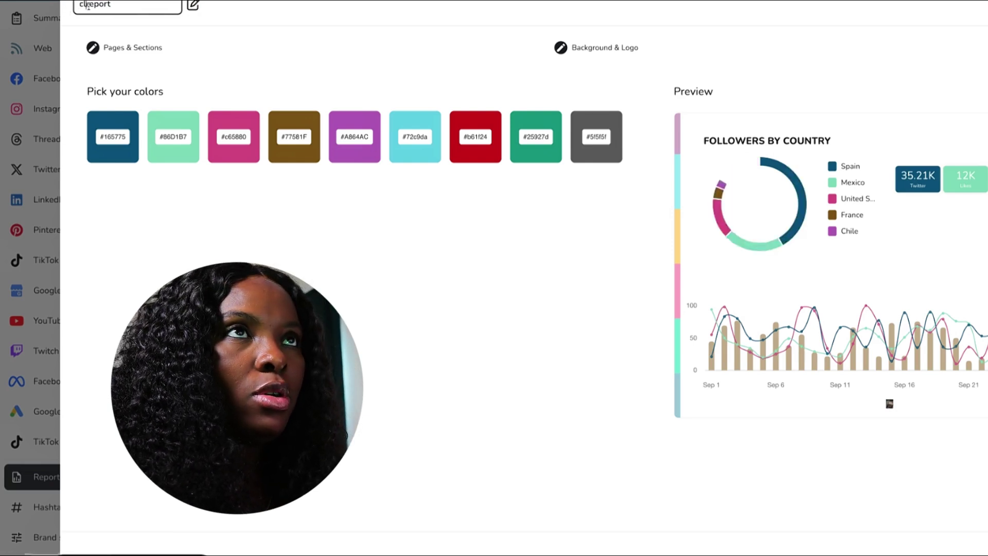
{"action": "type", "text": "nt"}
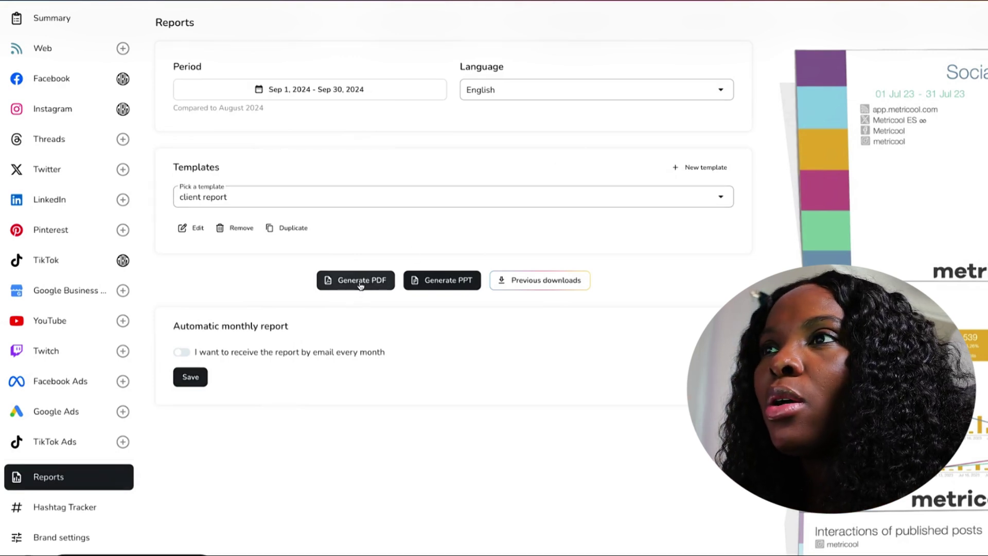
- Enable the monthly report e-mail, trying day 3 before setting the scheduled day back to 1
{"action": "left_click", "coordinate": [183, 352]}
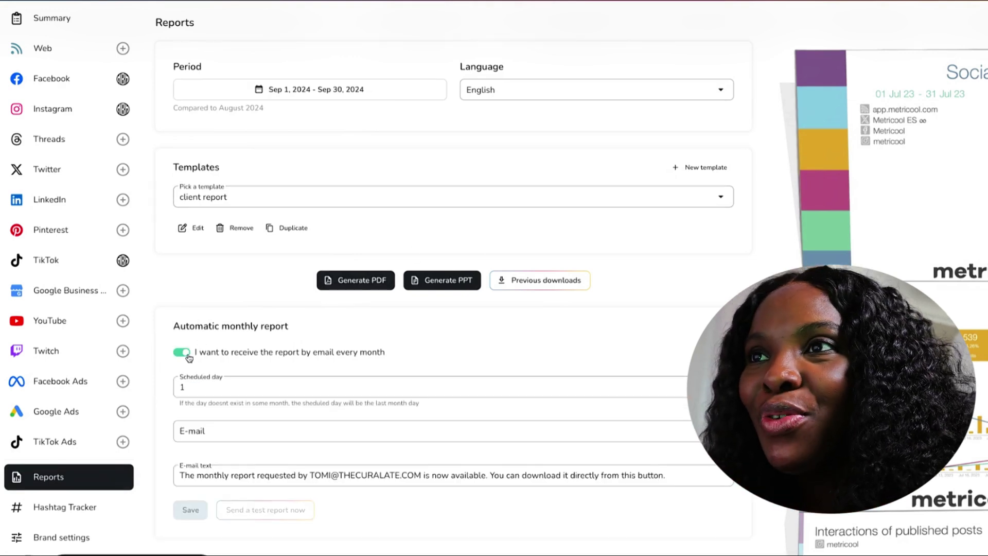
{"action": "left_click", "coordinate": [219, 389]}
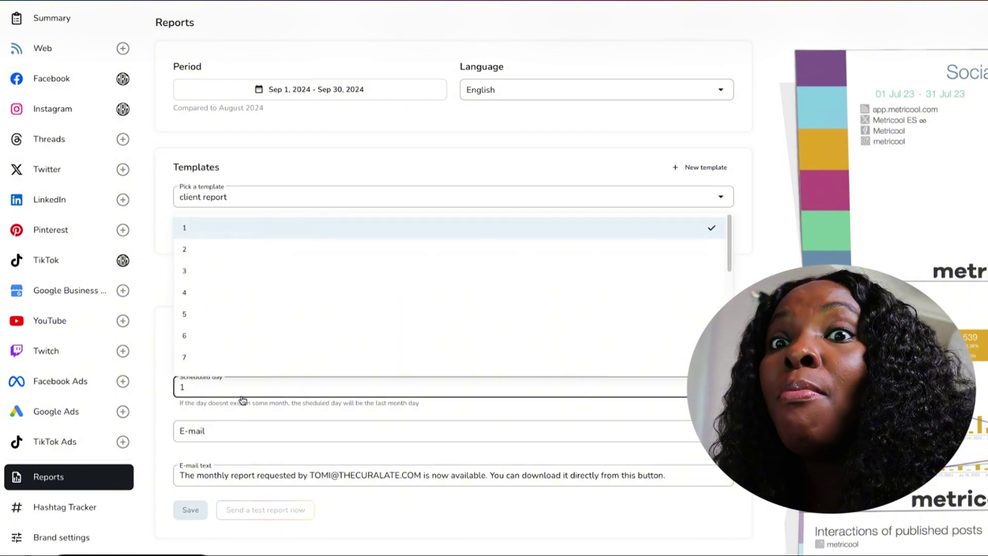
{"action": "key", "text": "Escape"}
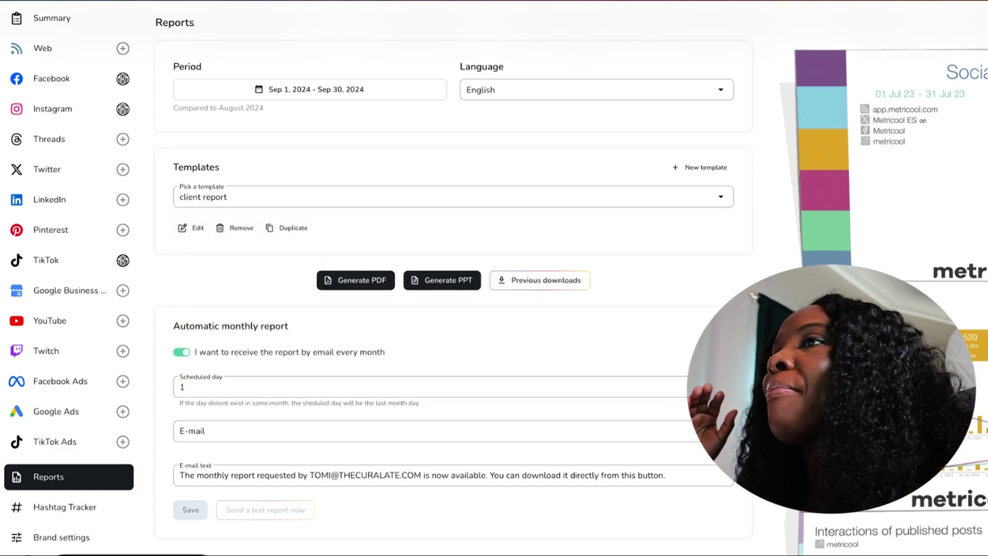
{"action": "left_click", "coordinate": [318, 387]}
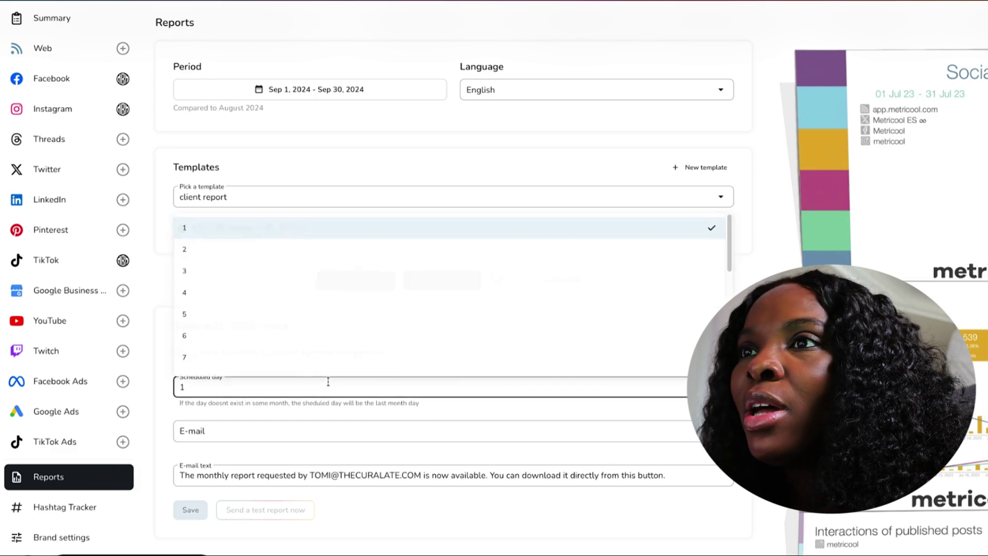
{"action": "left_click", "coordinate": [220, 281]}
{"action": "left_click", "coordinate": [210, 387]}
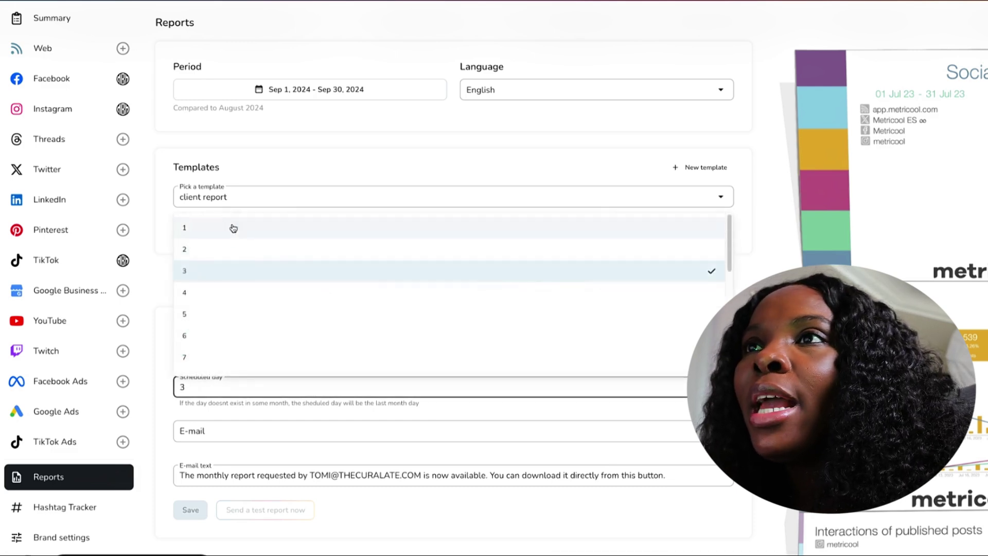
{"action": "left_click", "coordinate": [231, 232]}
- Select the recipient and message text in the e-mail fields, then generate the PDF report
{"action": "left_click", "coordinate": [212, 433]}
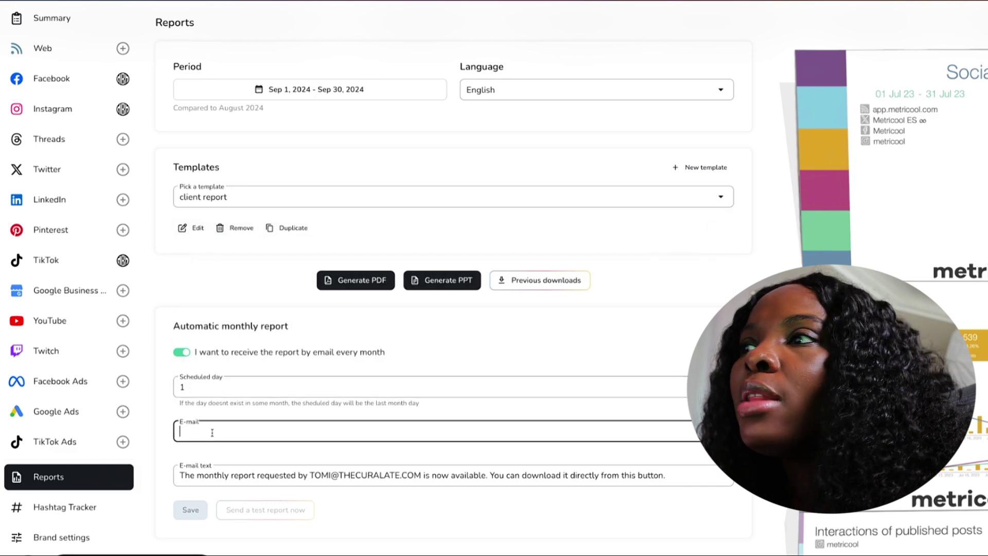
{"action": "triple_click", "coordinate": [234, 474]}
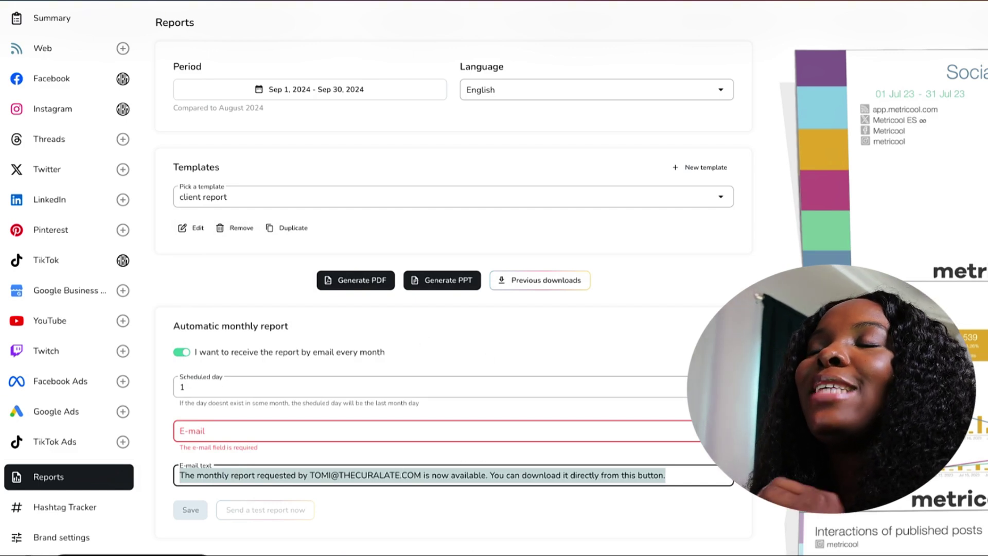
{"action": "left_click", "coordinate": [354, 288]}
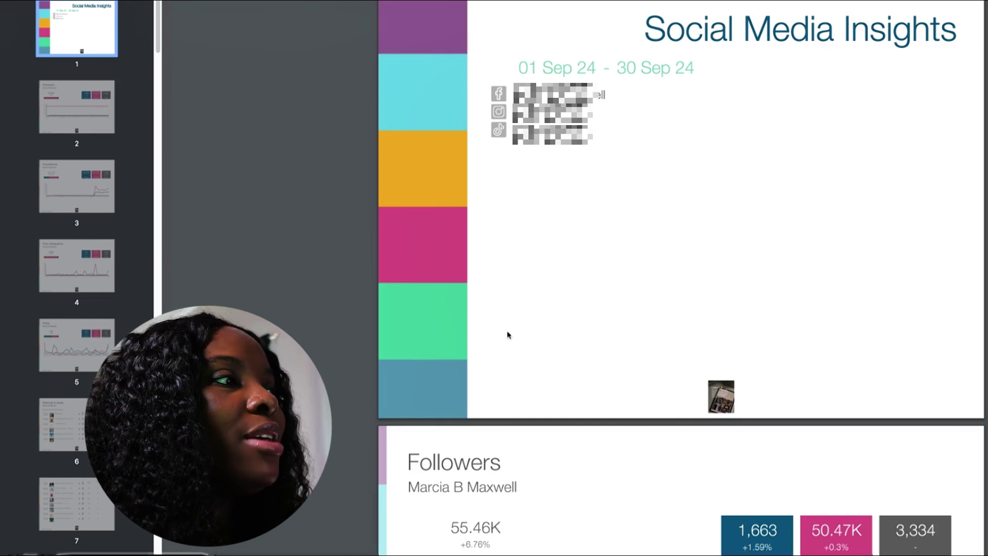
- Scroll through the report's pages in Preview
{"action": "scroll", "coordinate": [507, 335], "scroll_direction": "down", "scroll_amount": 10}
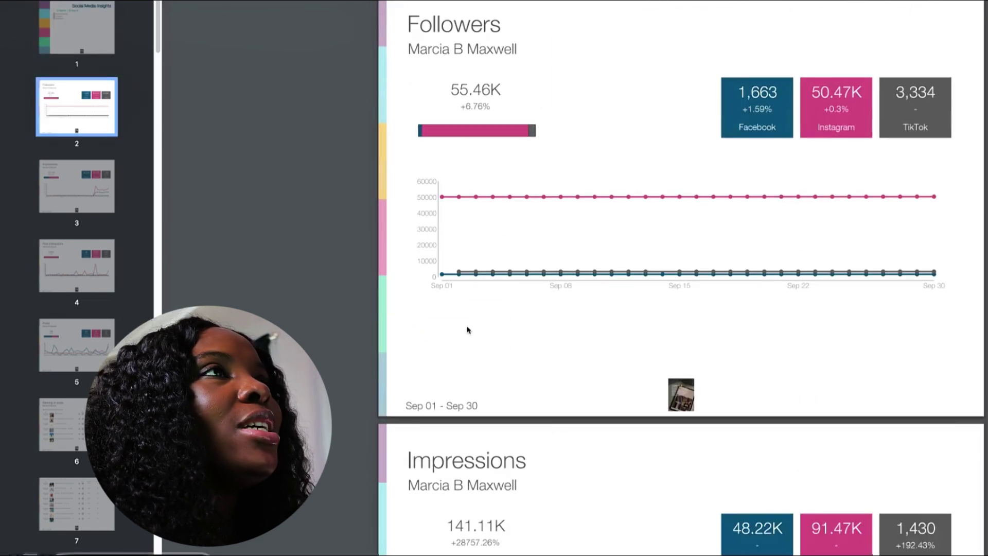
{"action": "scroll", "coordinate": [468, 331], "scroll_direction": "down", "scroll_amount": 15}
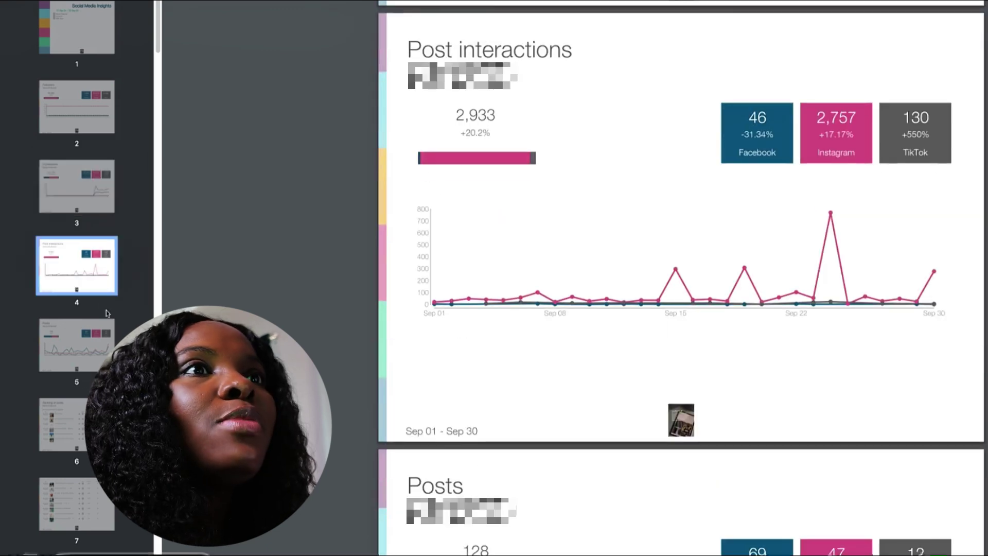
{"action": "scroll", "coordinate": [585, 378], "scroll_direction": "down", "scroll_amount": 20}
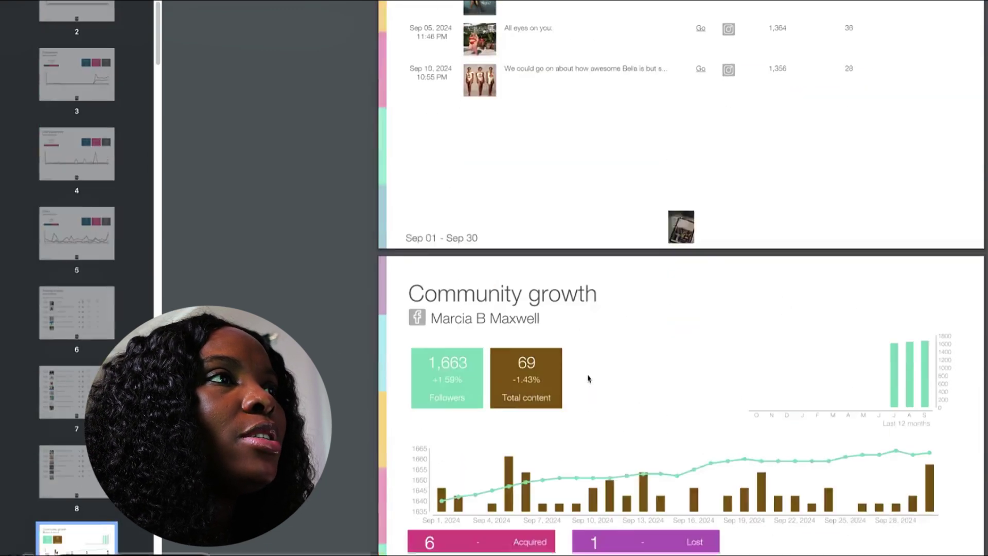
{"action": "scroll", "coordinate": [463, 370], "scroll_direction": "down", "scroll_amount": 20}
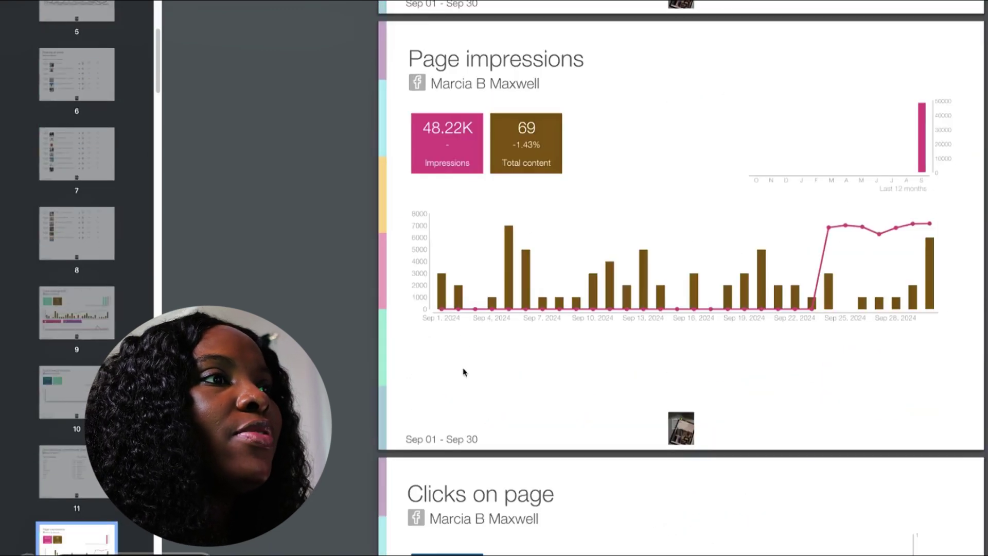
{"action": "scroll", "coordinate": [463, 369], "scroll_direction": "down", "scroll_amount": 20}
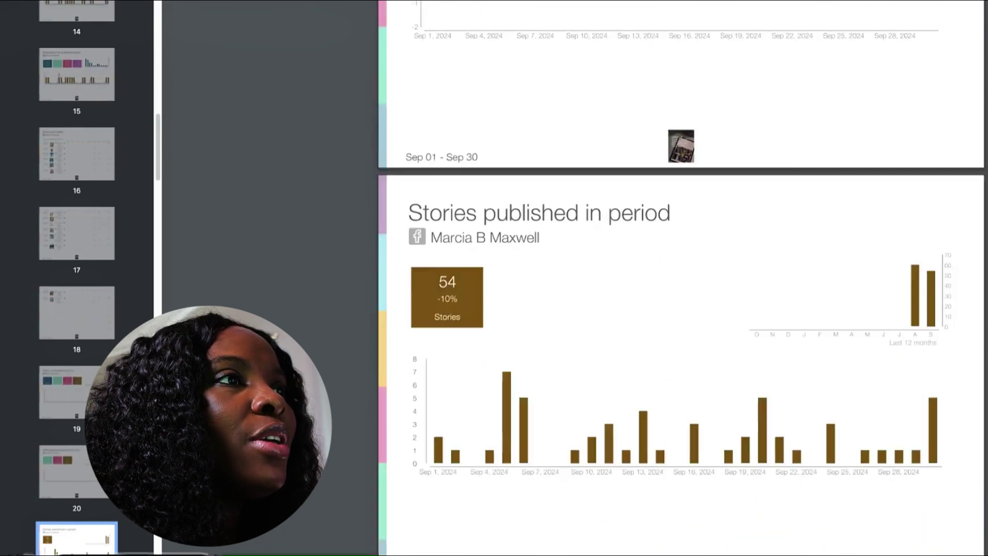
{"action": "scroll", "coordinate": [446, 272], "scroll_direction": "down", "scroll_amount": 20}
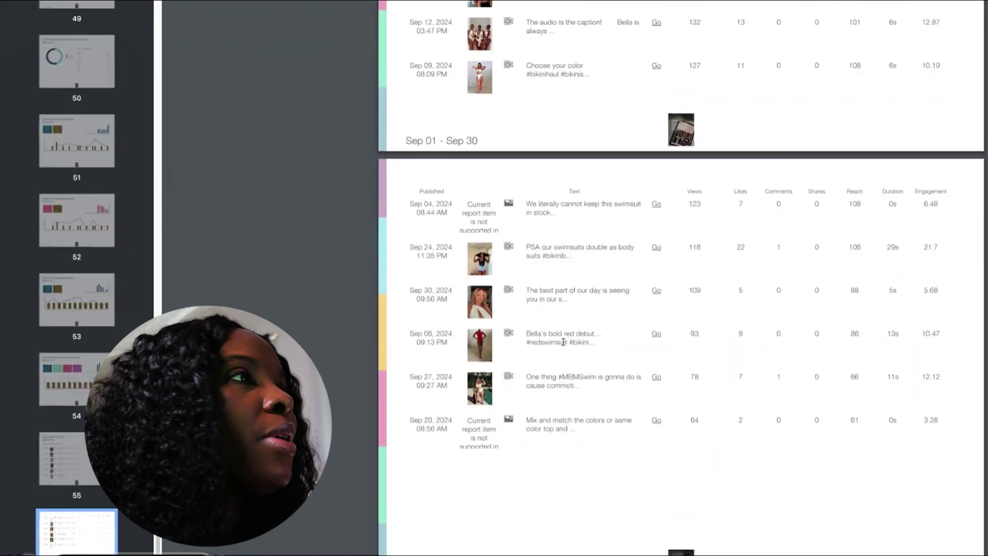
{"action": "scroll", "coordinate": [563, 341], "scroll_direction": "up", "scroll_amount": 8}
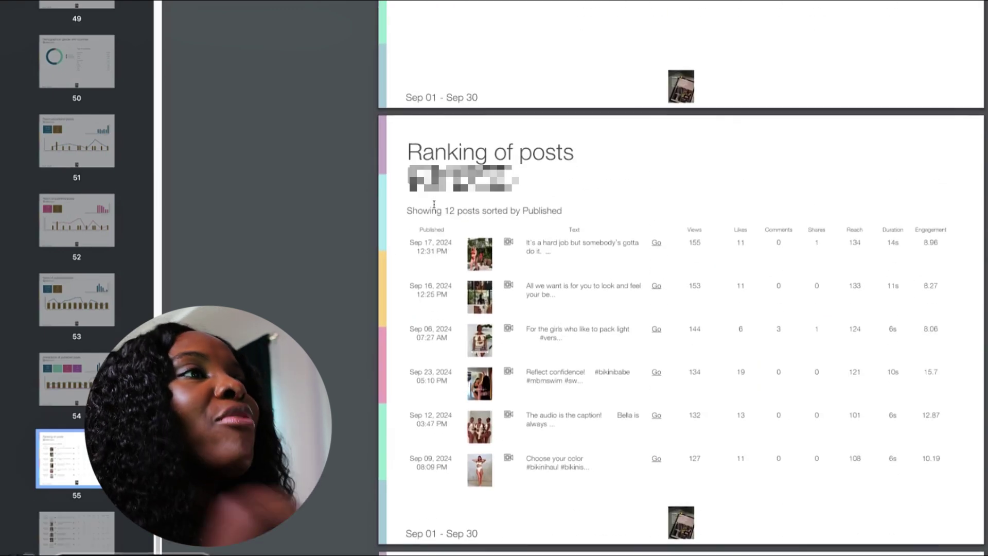
{"action": "scroll", "coordinate": [432, 272], "scroll_direction": "down", "scroll_amount": 5}
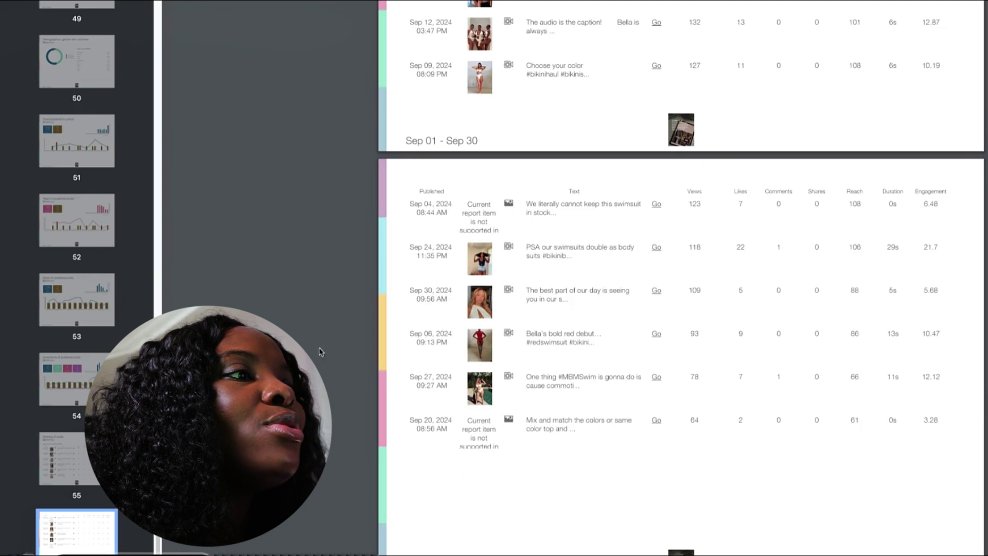
{"action": "scroll", "coordinate": [77, 185], "scroll_direction": "up", "scroll_amount": 10}
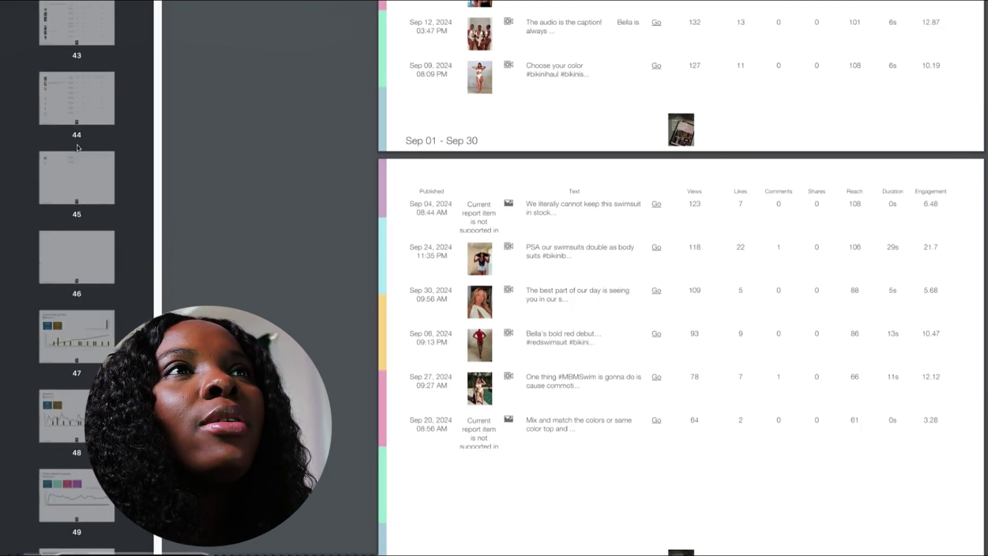
- Jump via thumbnails to page 45 and Posts published in period, ending on Ranking of stories
{"action": "left_click", "coordinate": [83, 187]}
{"action": "scroll", "coordinate": [640, 215], "scroll_direction": "up", "scroll_amount": 10}
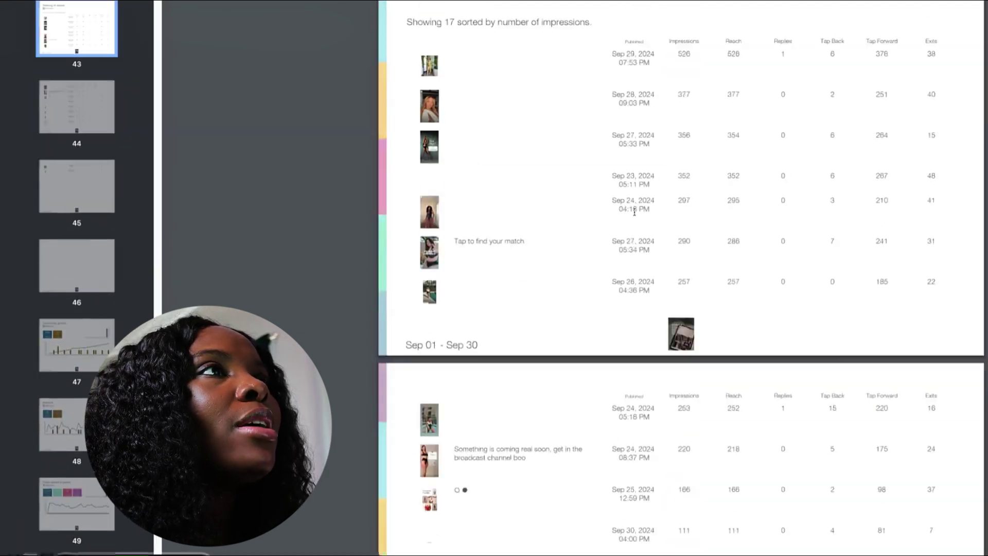
{"action": "scroll", "coordinate": [79, 171], "scroll_direction": "up", "scroll_amount": 6}
{"action": "scroll", "coordinate": [79, 171], "scroll_direction": "up", "scroll_amount": 8}
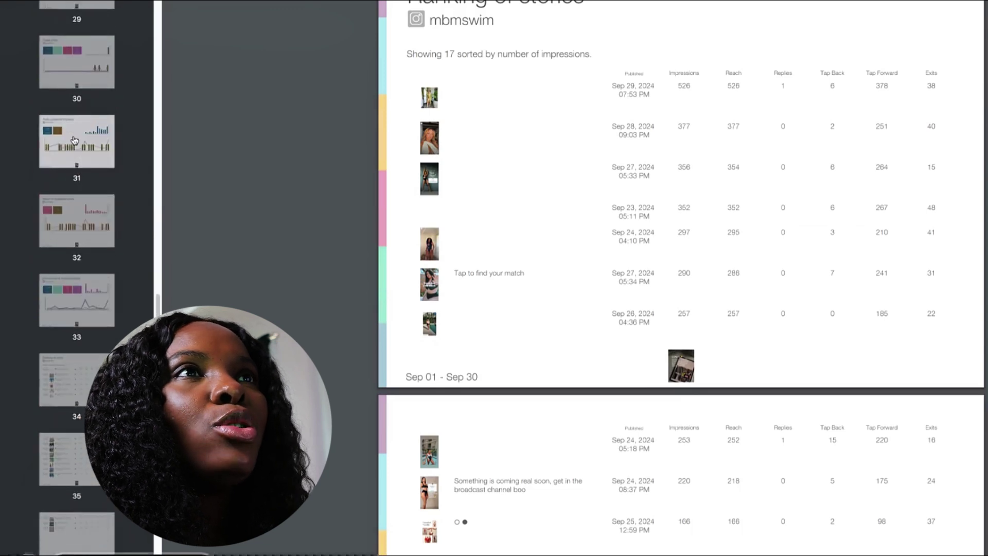
{"action": "left_click", "coordinate": [75, 136]}
{"action": "scroll", "coordinate": [73, 155], "scroll_direction": "up", "scroll_amount": 7}
{"action": "left_click", "coordinate": [77, 125]}
{"action": "scroll", "coordinate": [71, 166], "scroll_direction": "up", "scroll_amount": 4}
{"action": "scroll", "coordinate": [71, 165], "scroll_direction": "down", "scroll_amount": 15}
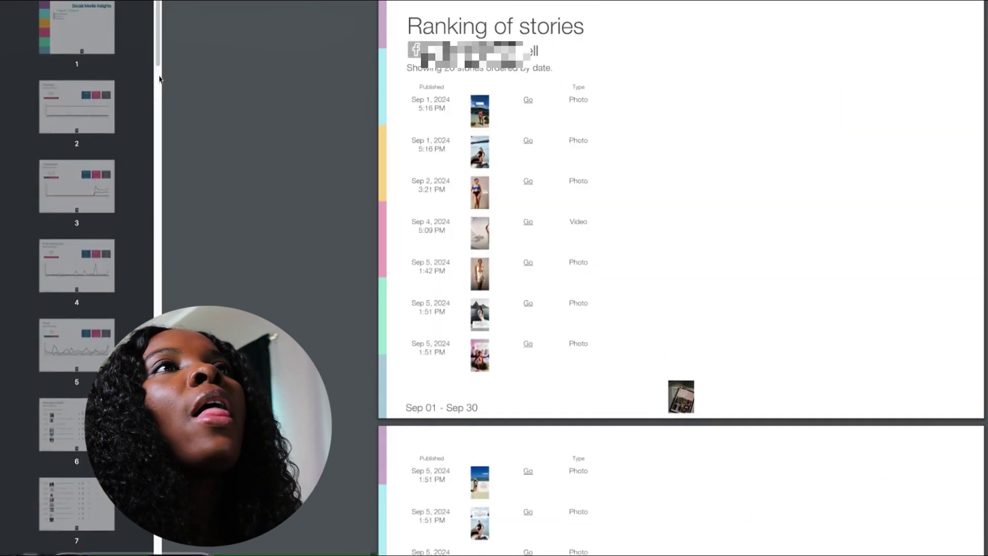
{"action": "scroll", "coordinate": [77, 257], "scroll_direction": "down", "scroll_amount": 20}
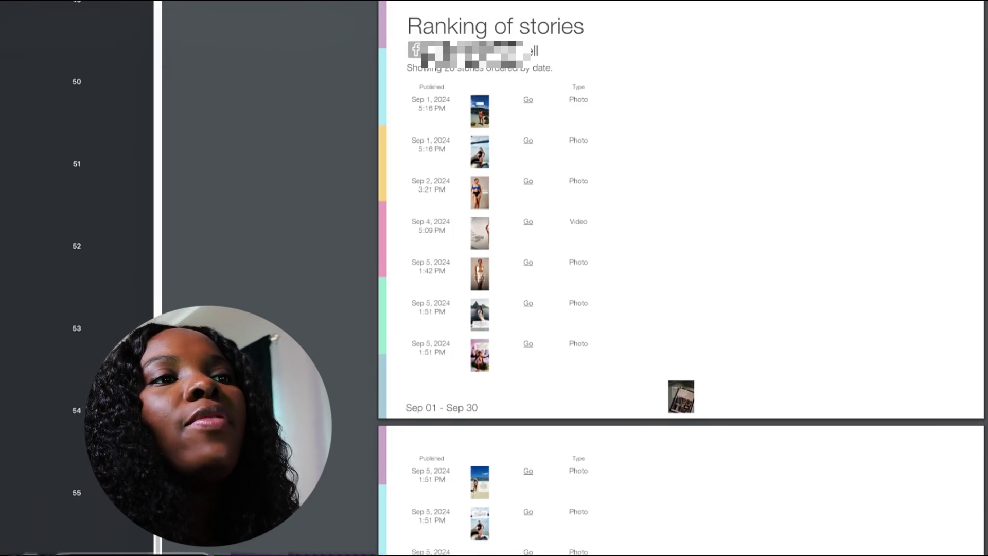
- Jump to the Ranking of posts page, then step back to TikTok Views of published posts
{"action": "left_click", "coordinate": [72, 455]}
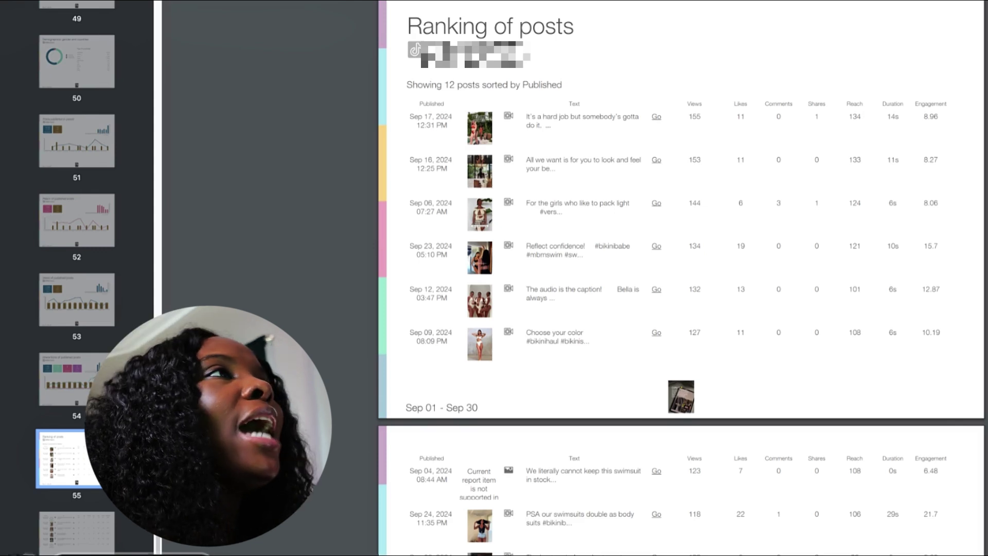
{"action": "key", "text": "Up"}
{"action": "key", "text": "Up"}
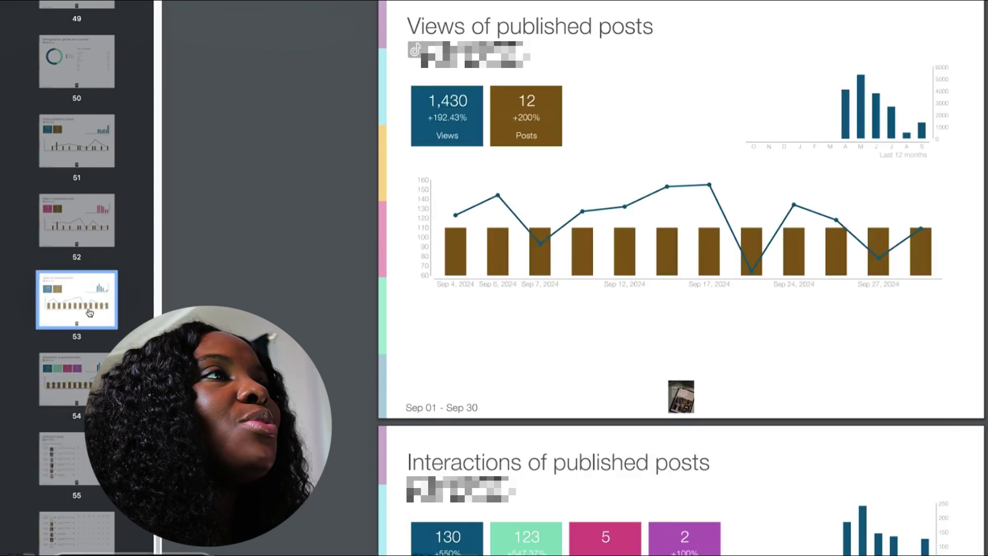